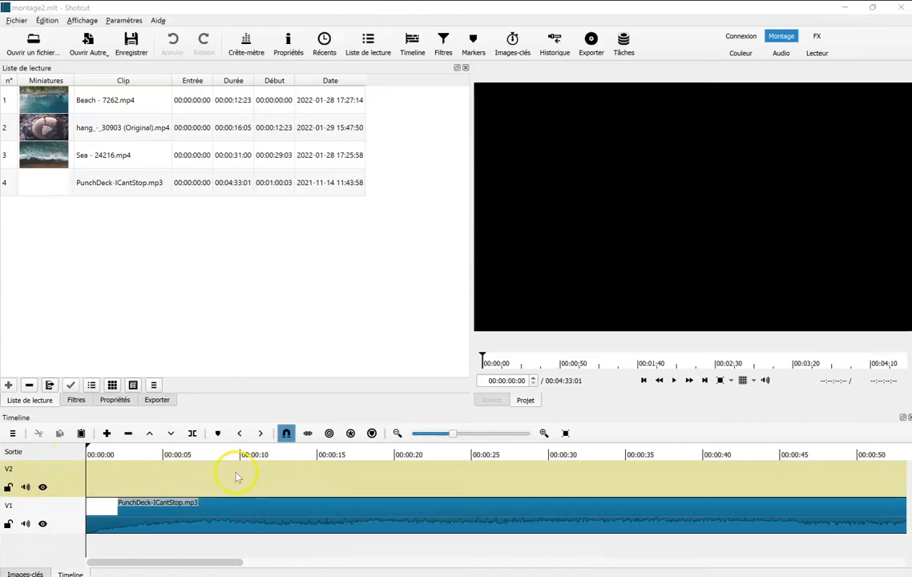
# Step: Add a third video track to the montage and enlarge the timeline area so all tracks show
pyautogui.click(12, 433)
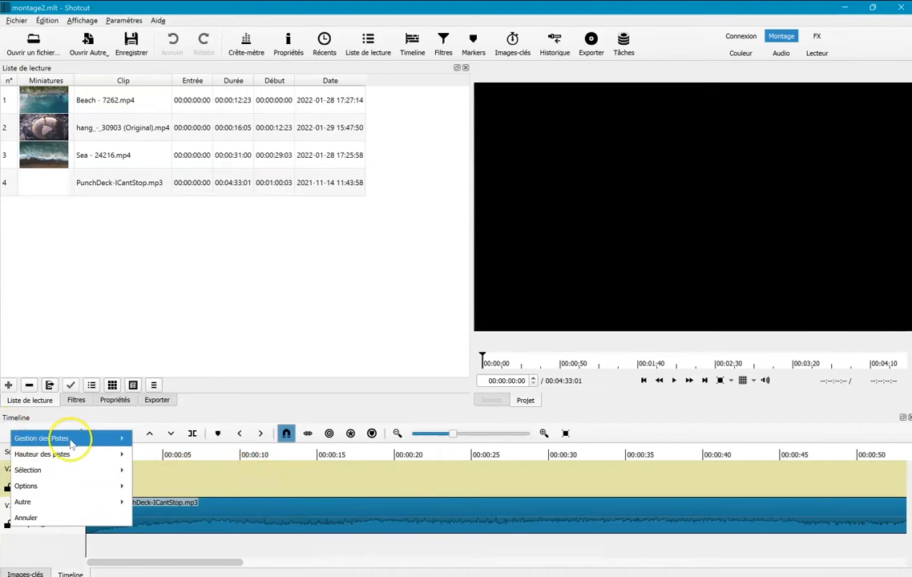
pyautogui.moveTo(72, 438)
pyautogui.click(171, 454)
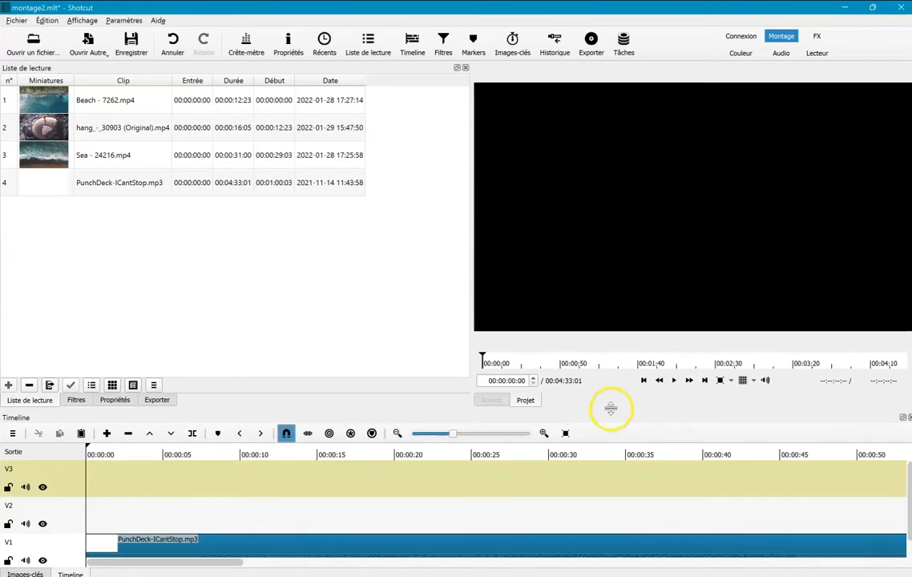
pyautogui.moveTo(611, 409); pyautogui.dragTo(623, 279)
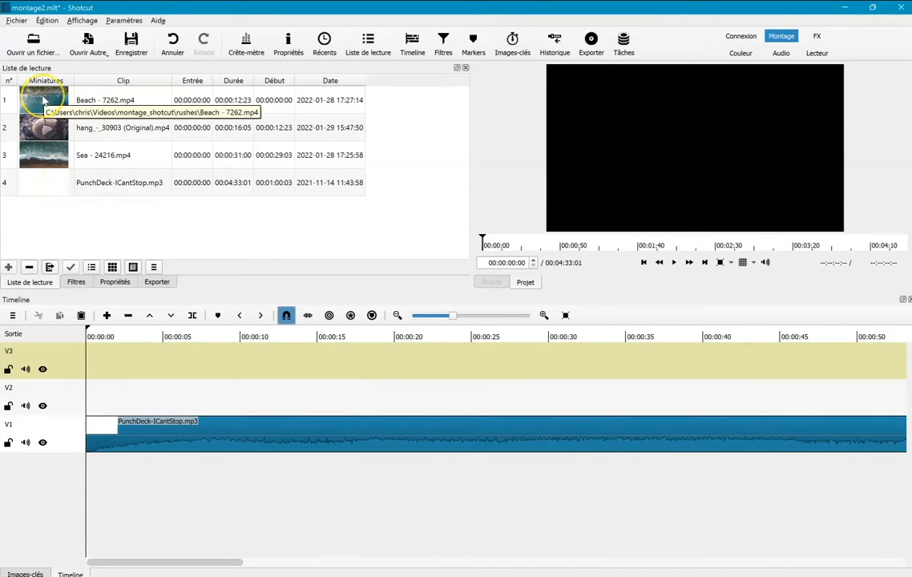
# Step: Place Beach - 7262.mp4 on V3 about 3.5 s in and Sea - 24216.mp4 at the start of V2, and preview the overlap
pyautogui.moveTo(44, 99); pyautogui.dragTo(140, 362)
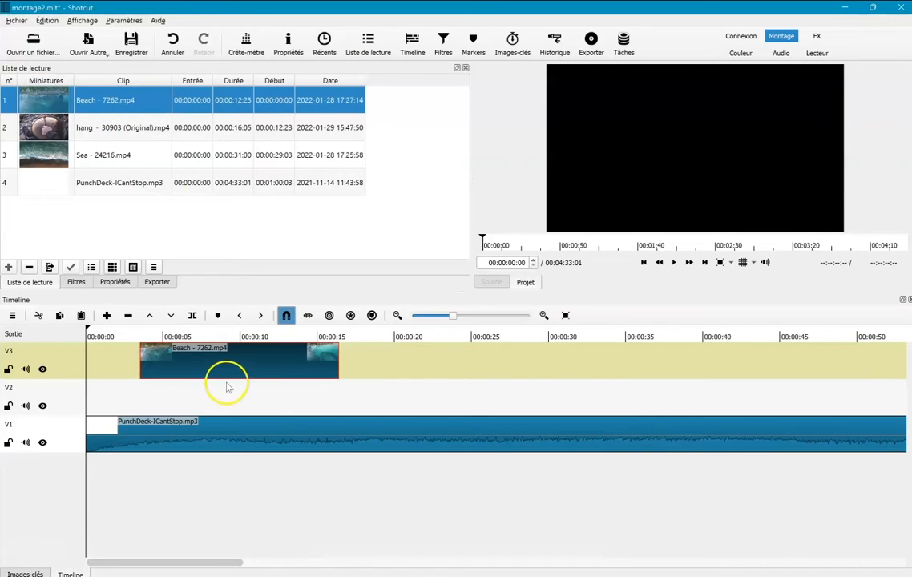
pyautogui.moveTo(37, 152); pyautogui.dragTo(132, 400)
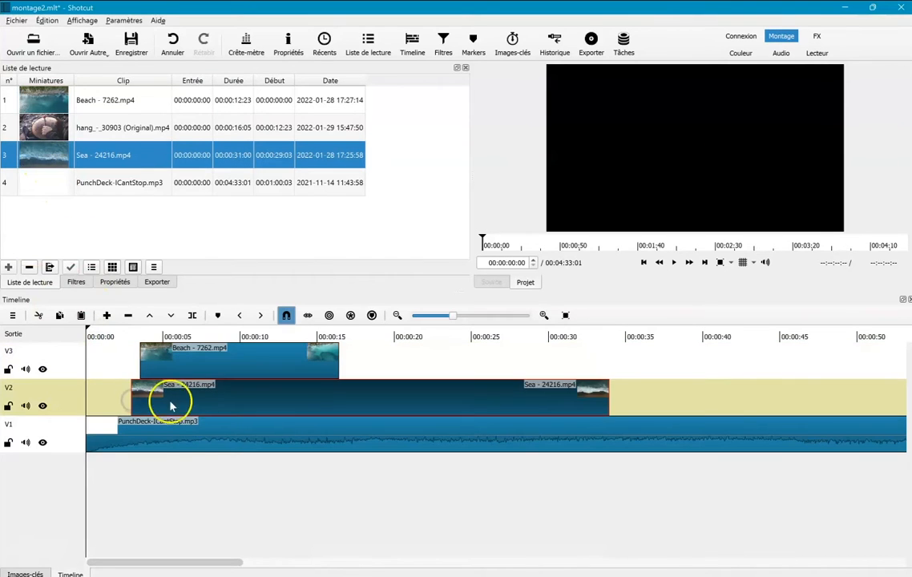
pyautogui.moveTo(193, 407); pyautogui.dragTo(139, 405)
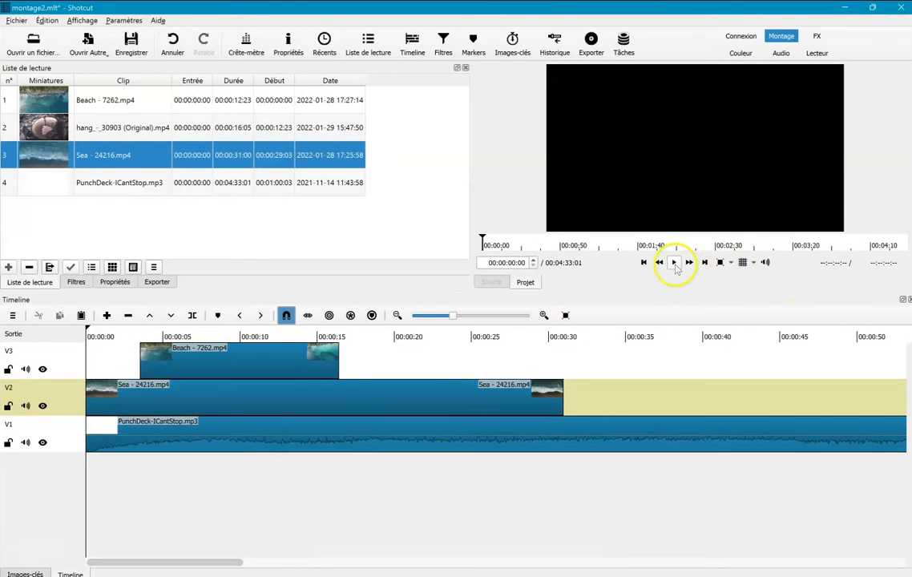
pyautogui.click(674, 265)
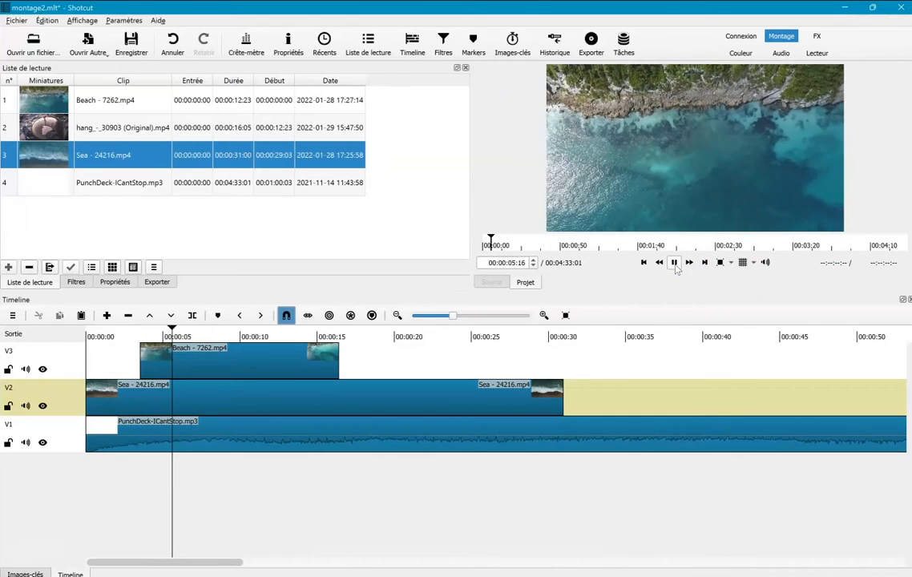
pyautogui.click(673, 263)
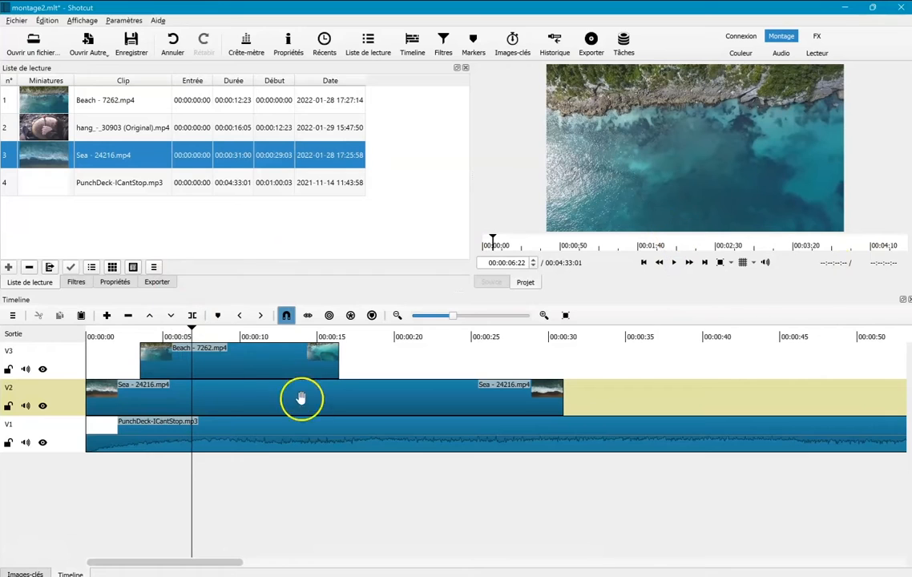
# Step: Add the Taille, Position & Rotation video filter to the Beach - 7262.mp4 clip on V3
pyautogui.click(276, 374)
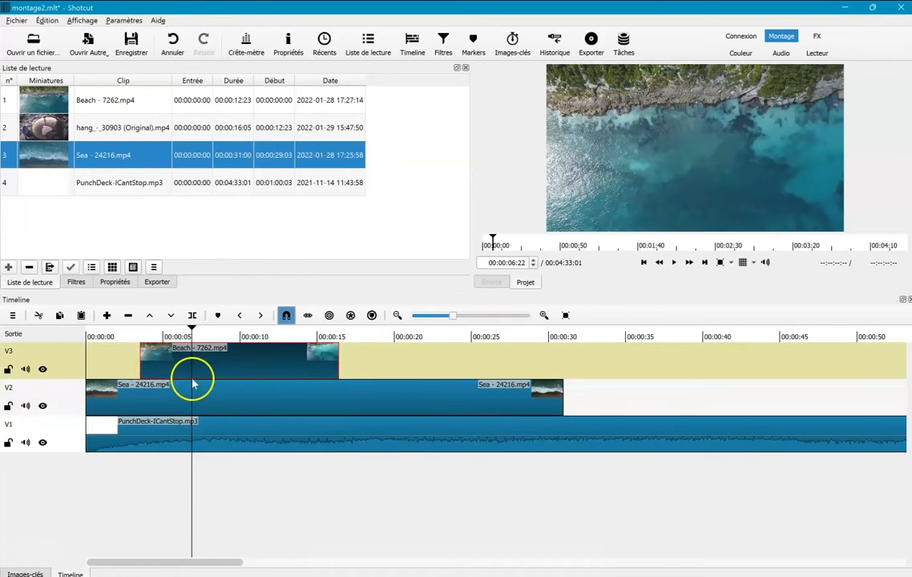
pyautogui.click(76, 283)
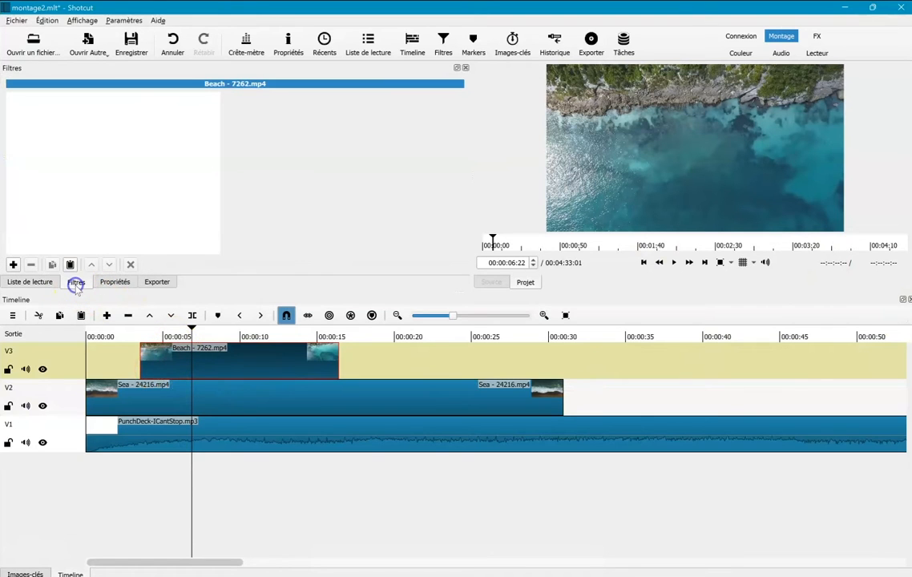
pyautogui.click(15, 265)
pyautogui.scroll(-2, 138, 211)
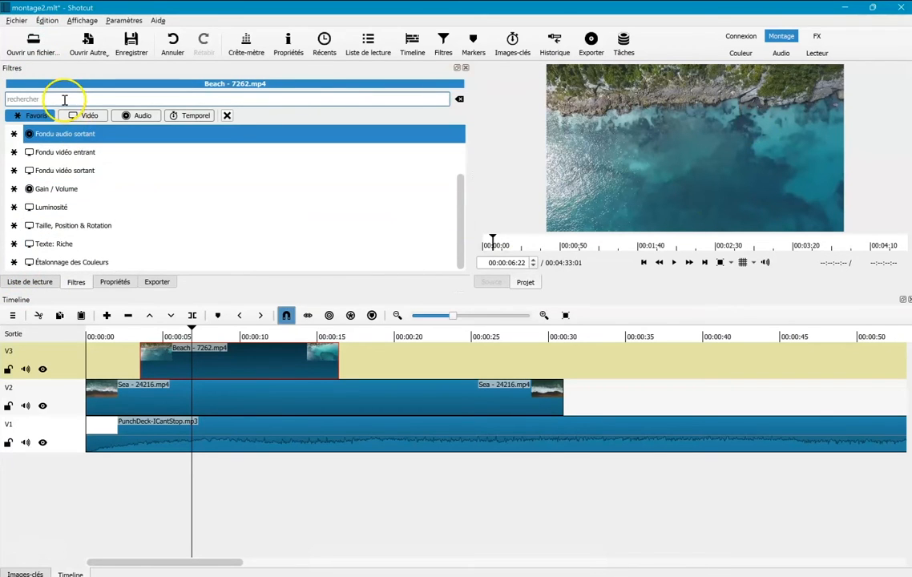
pyautogui.write('aille')
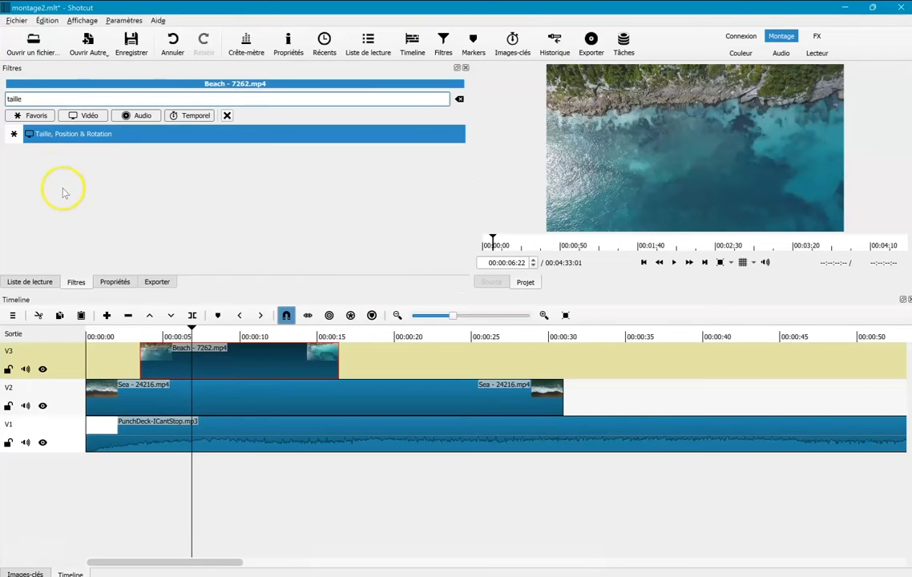
pyautogui.click(83, 115)
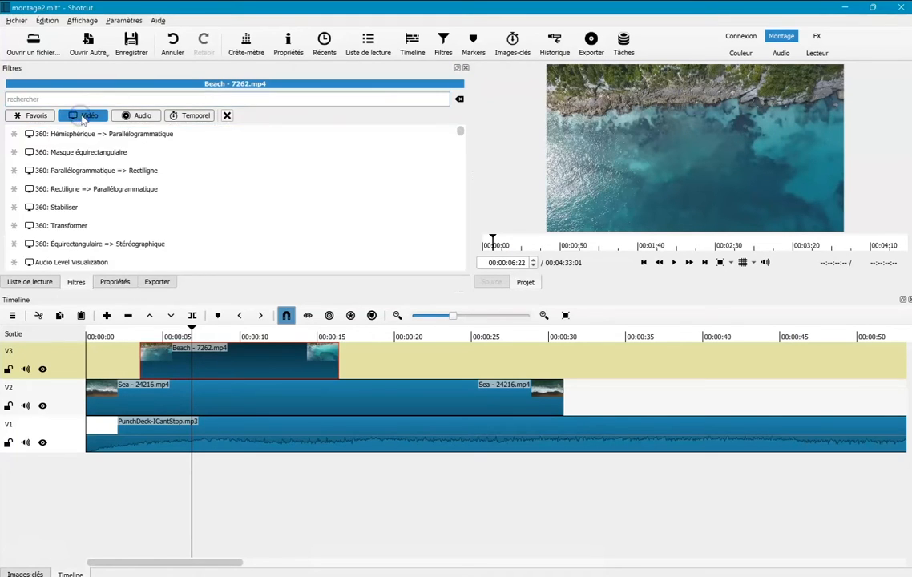
pyautogui.scroll(-4, 200, 160)
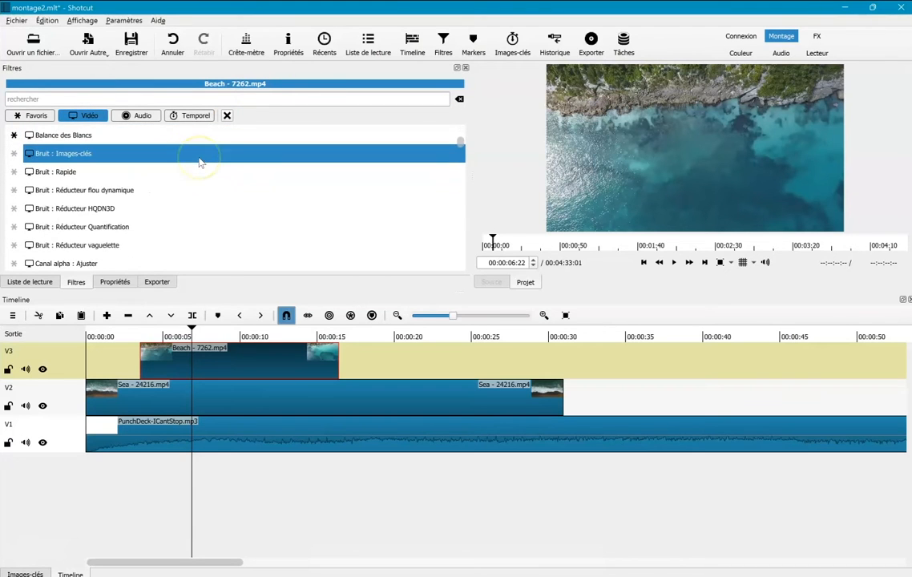
pyautogui.scroll(-4, 213, 161)
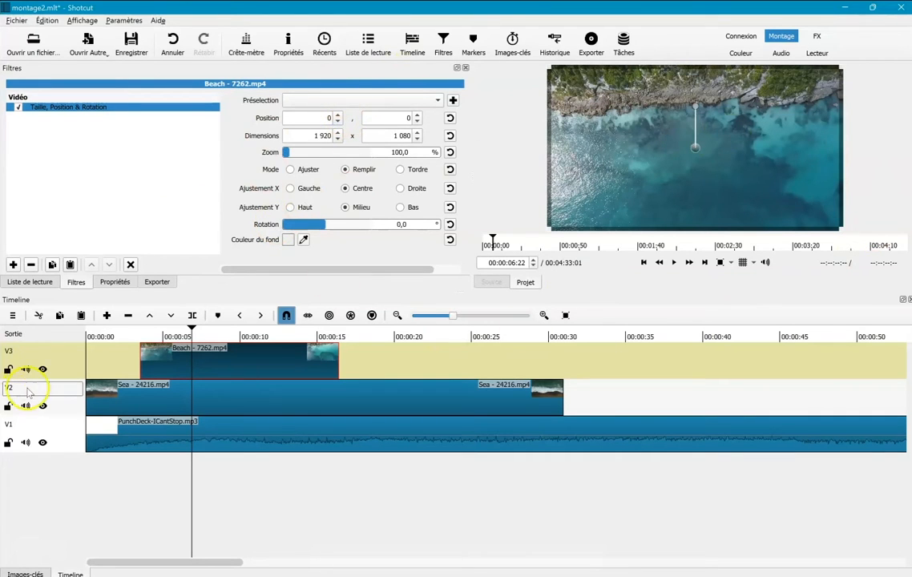
# Step: Shrink the beach clip to about 603 x 339 in the frame's lower-right corner, at about 1317, 741, and preview the picture-in-picture
pyautogui.moveTo(178, 330); pyautogui.dragTo(141, 336)
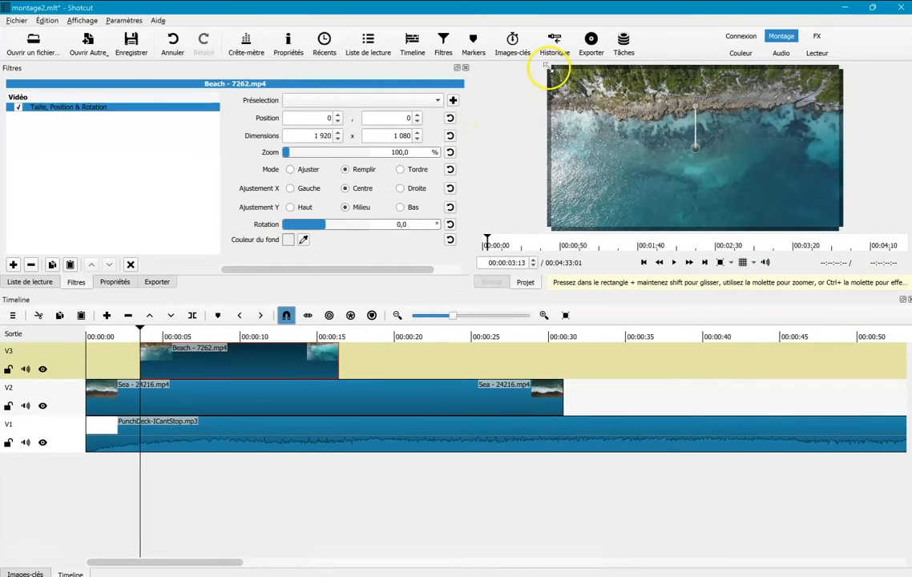
pyautogui.moveTo(548, 68); pyautogui.dragTo(719, 187)
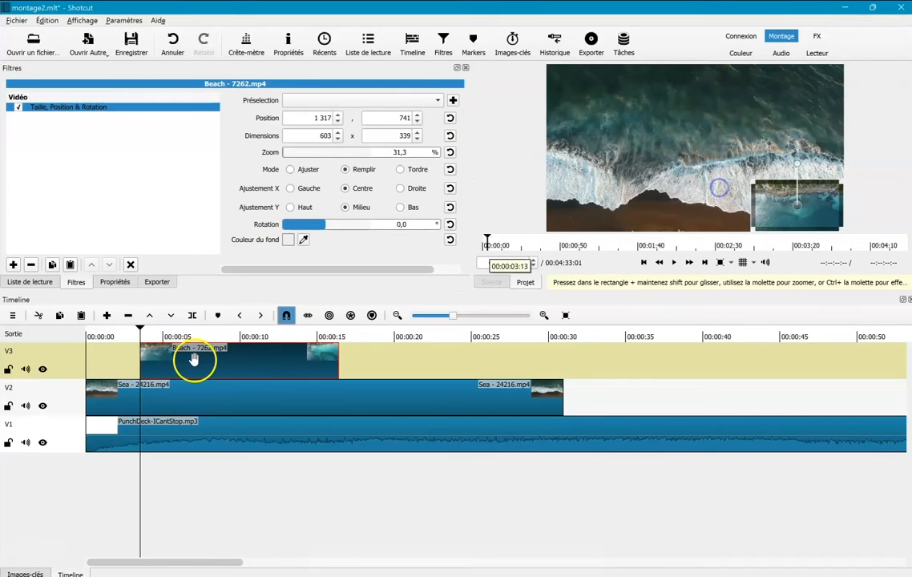
pyautogui.click(140, 326)
pyautogui.moveTo(141, 327); pyautogui.dragTo(128, 327)
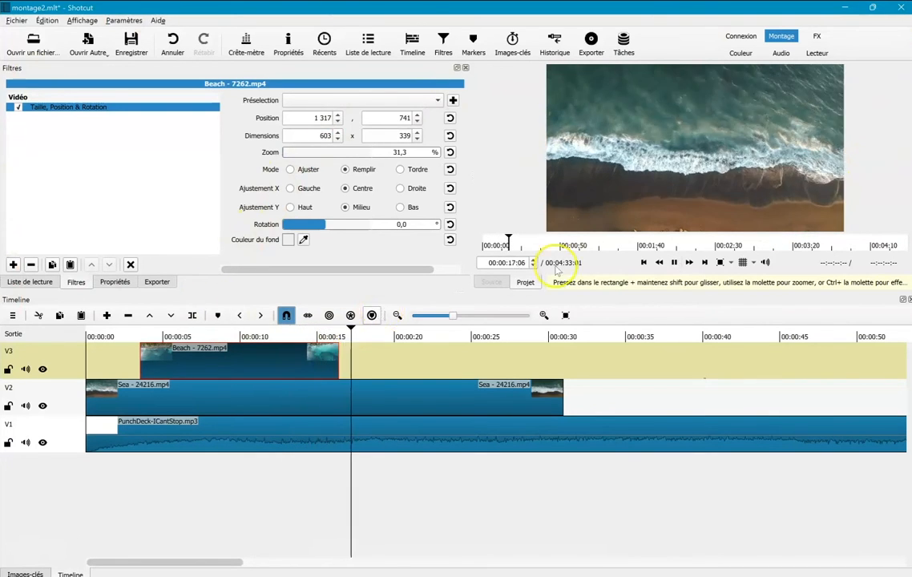
pyautogui.click(671, 266)
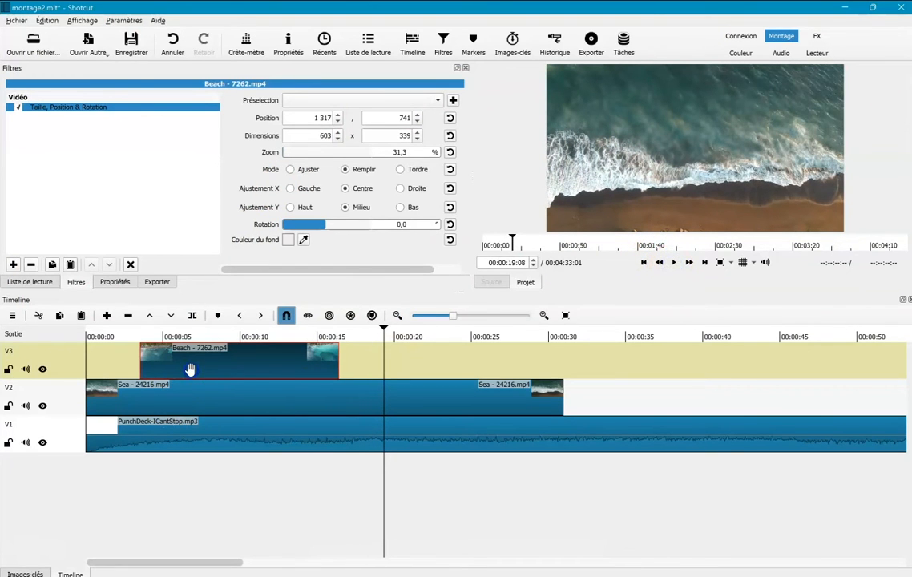
pyautogui.click(371, 328)
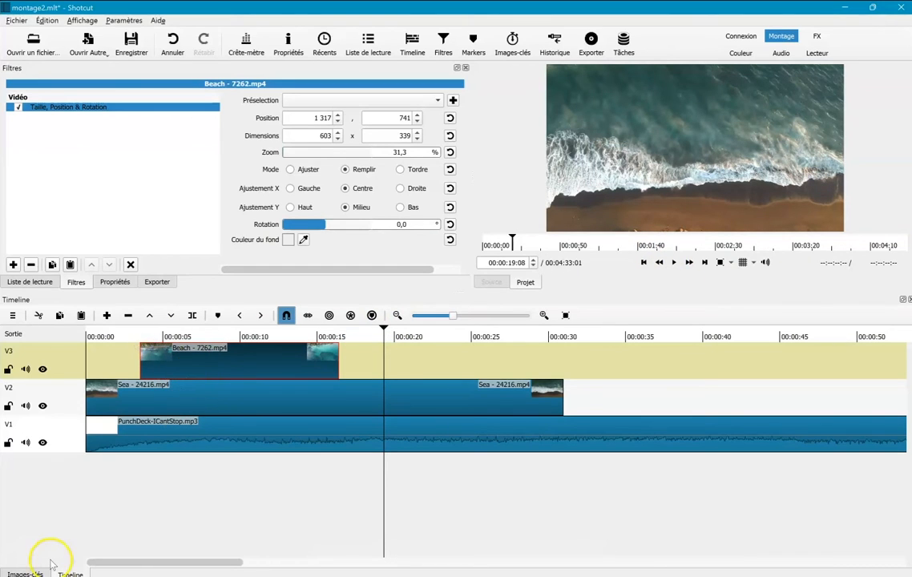
# Step: Enable keyframes for the beach clip's size and position, with the first keyframe at the clip's start
pyautogui.click(26, 573)
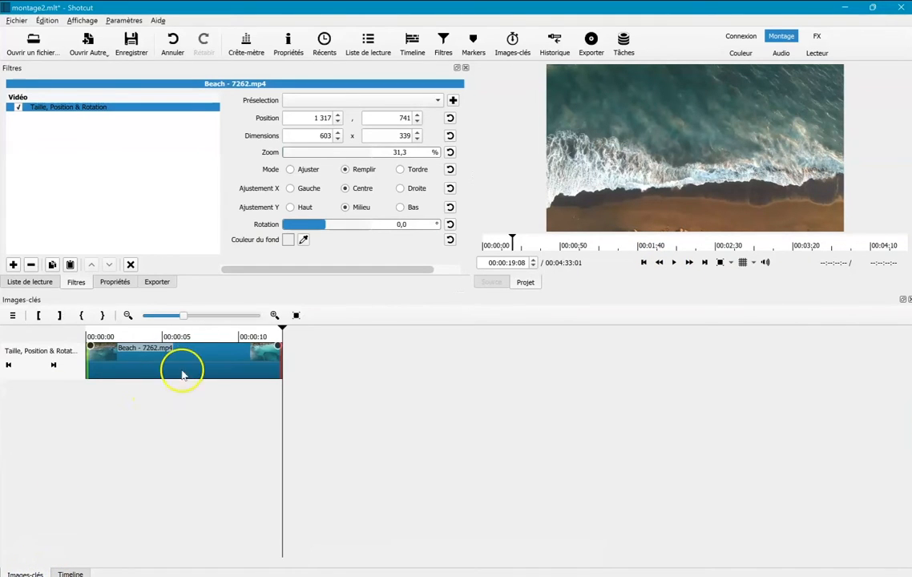
pyautogui.moveTo(276, 332)
pyautogui.mouseDown()
pyautogui.moveTo(122, 333)
pyautogui.moveTo(88, 345)
pyautogui.mouseUp()
pyautogui.moveTo(345, 270); pyautogui.dragTo(434, 266)
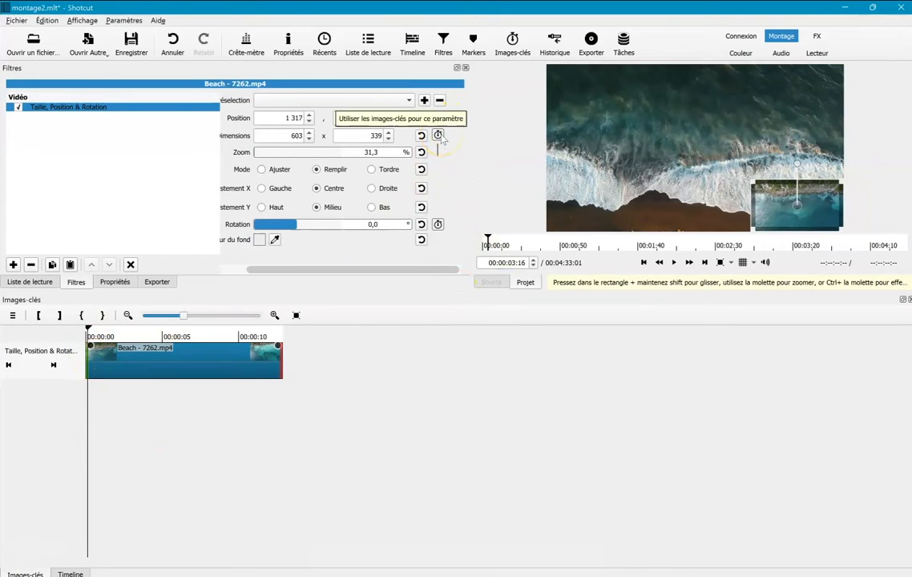
pyautogui.click(437, 135)
pyautogui.click(438, 136)
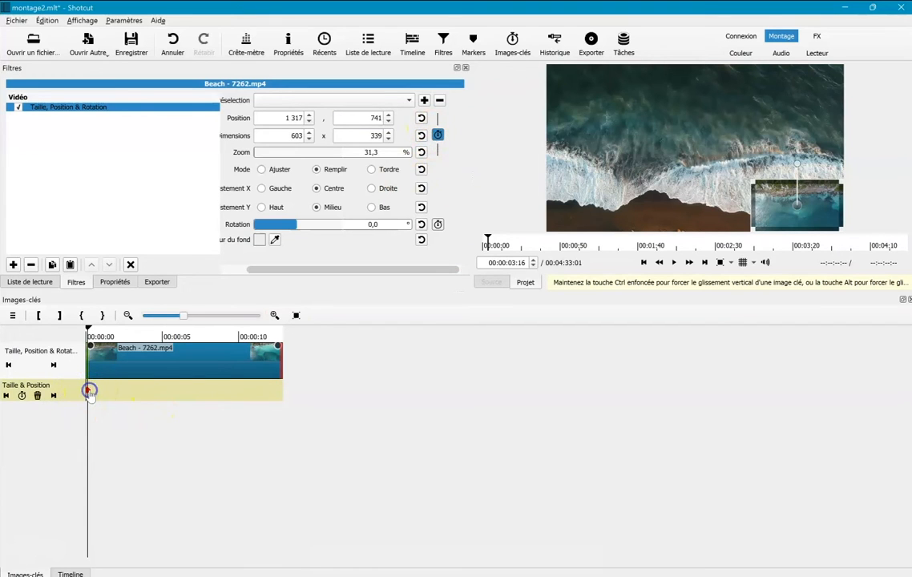
# Step: Set the first Taille & Position keyframe's type to Aplanir
pyautogui.rightClick(90, 390)
pyautogui.click(112, 398)
pyautogui.click(230, 403)
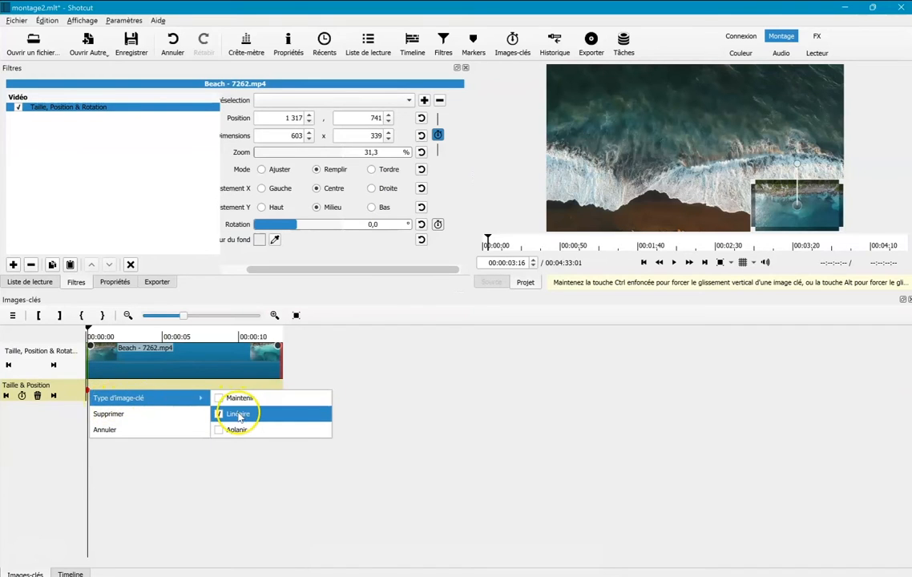
pyautogui.click(224, 429)
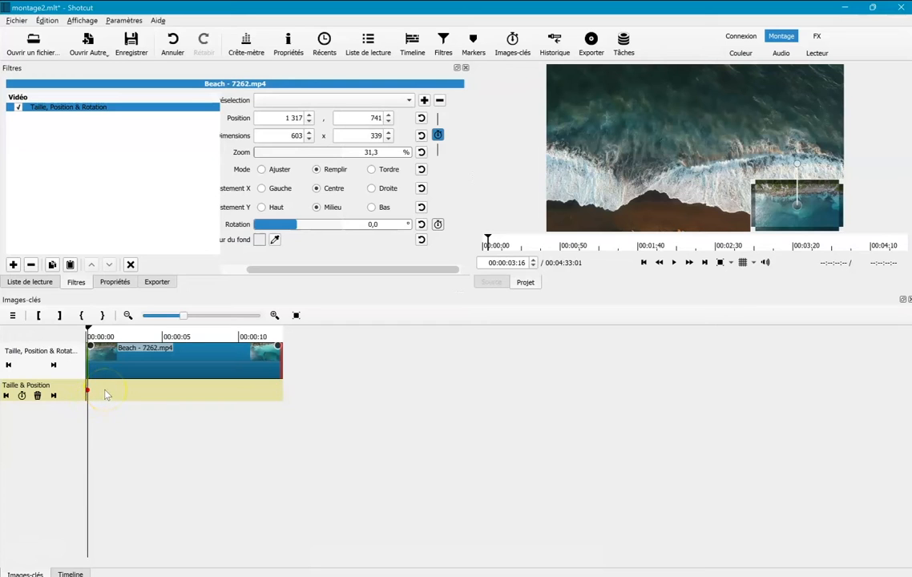
# Step: Add a keyframe at 00:00:06:16 by moving the inset picture to about position 750, 150, keeping the existing keyframes
pyautogui.moveTo(88, 330); pyautogui.dragTo(133, 332)
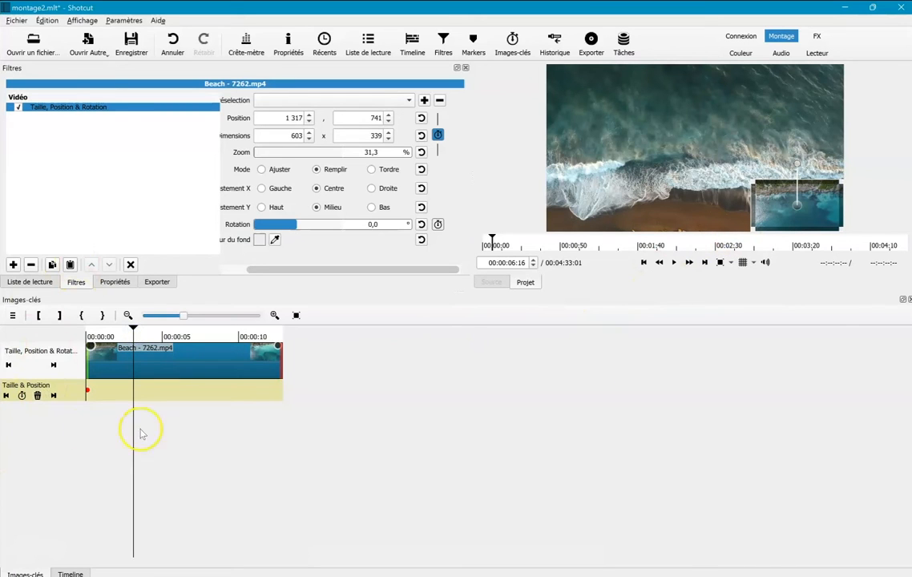
pyautogui.moveTo(796, 206); pyautogui.dragTo(704, 114)
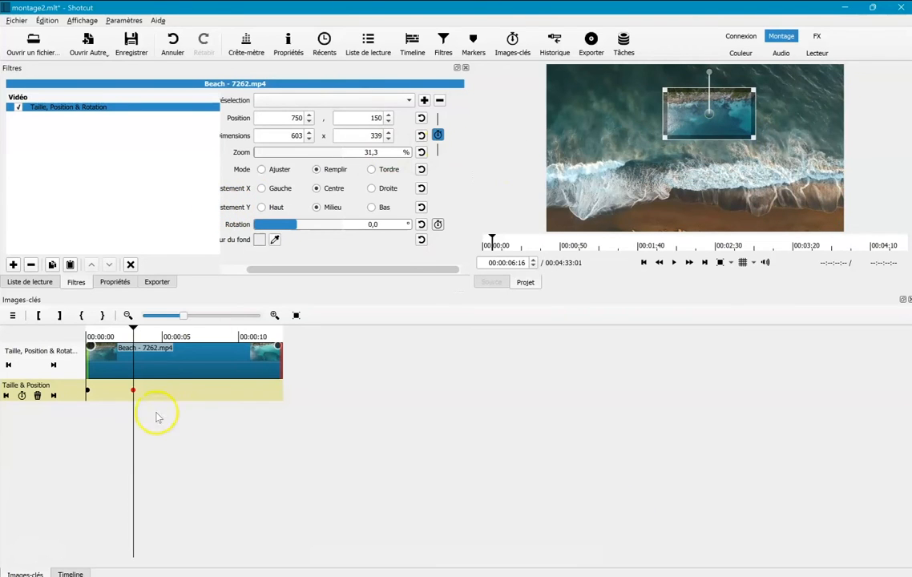
pyautogui.click(439, 135)
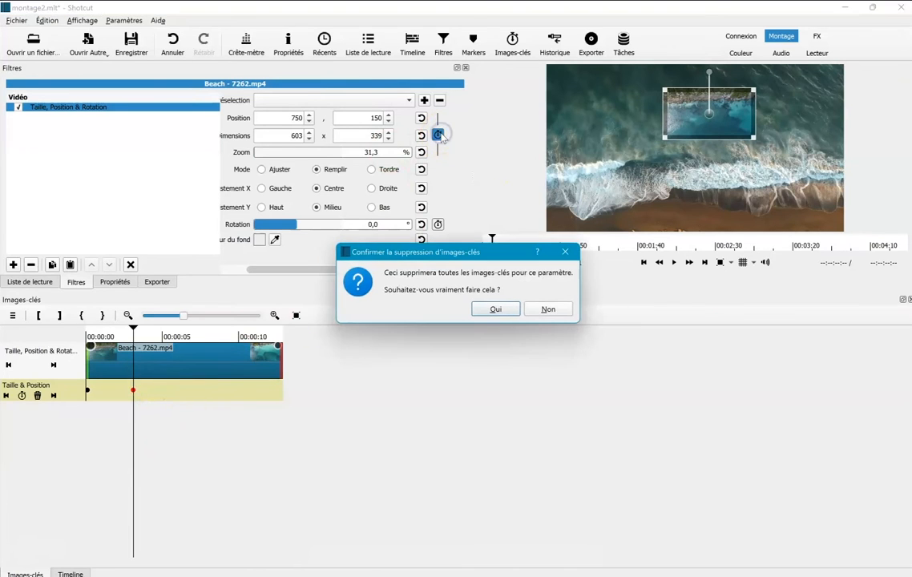
pyautogui.click(539, 311)
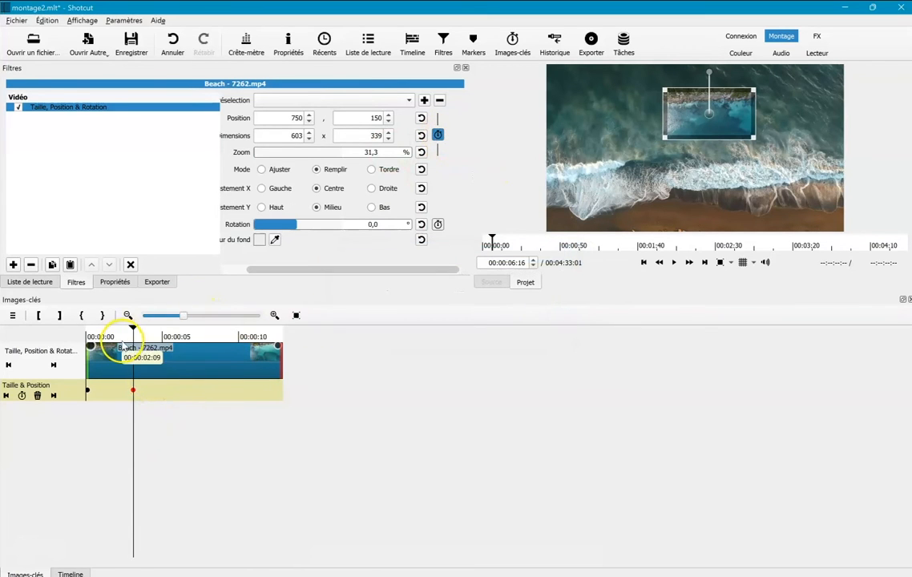
# Step: Keyframe the inset picture at about 399, 457 at 00:00:10:15 and at about 5, 717 at the beach clip's end
pyautogui.moveTo(150, 331); pyautogui.dragTo(193, 332)
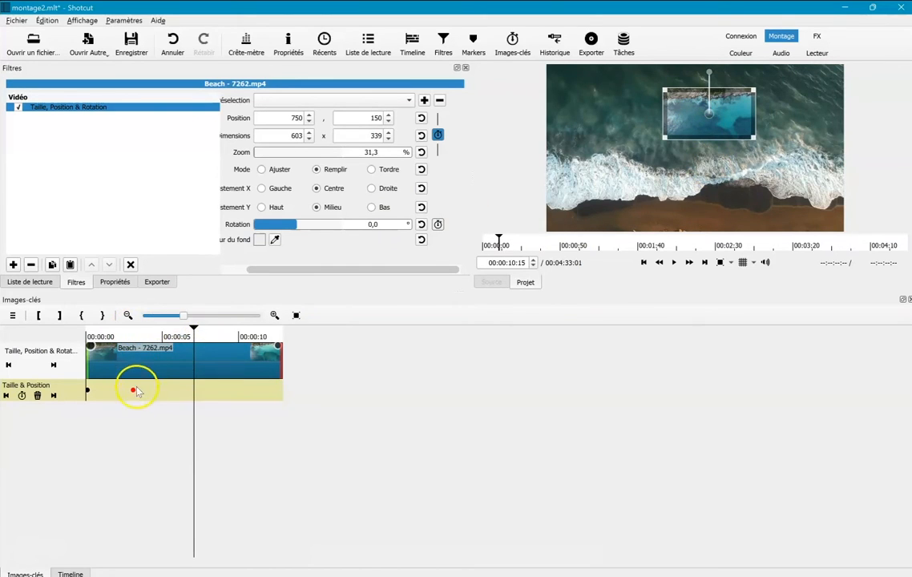
pyautogui.moveTo(706, 118); pyautogui.dragTo(645, 172)
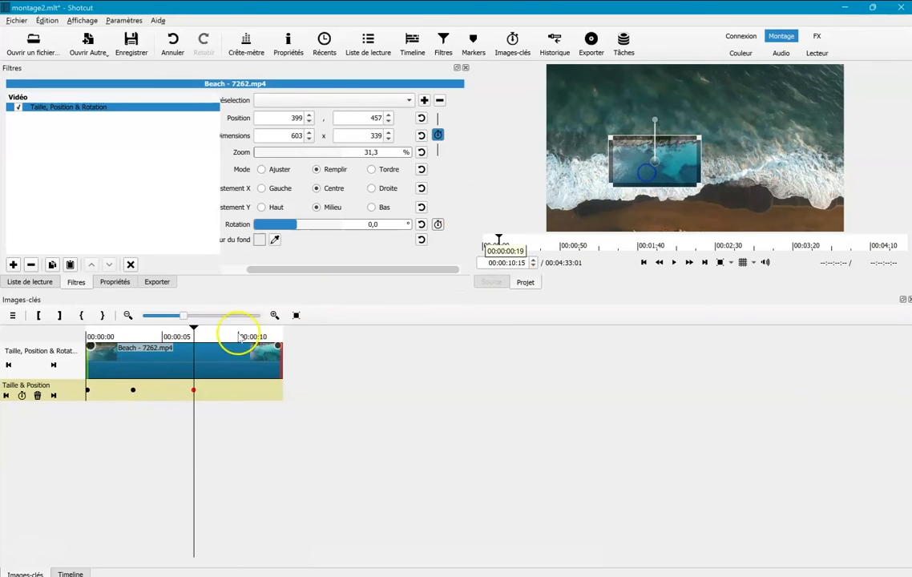
pyautogui.moveTo(195, 329); pyautogui.dragTo(283, 343)
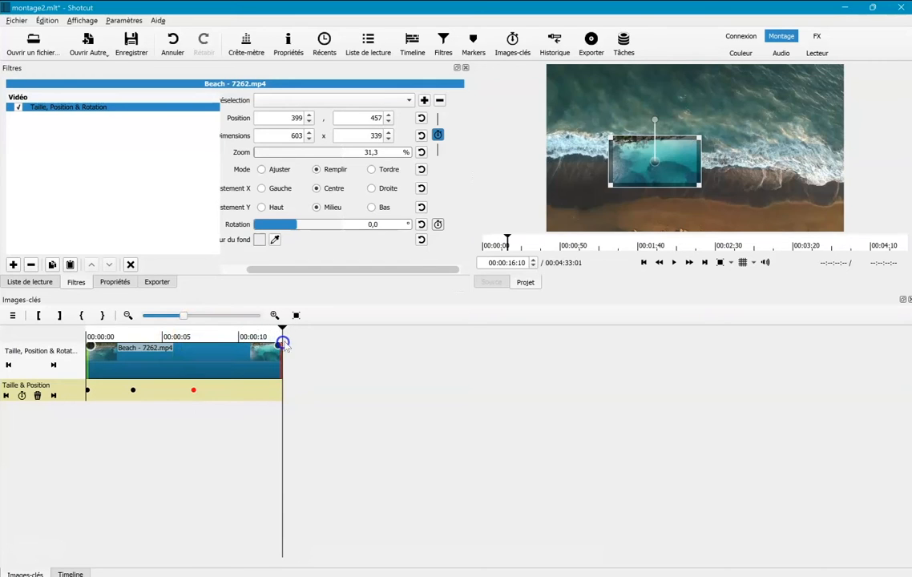
pyautogui.moveTo(620, 172); pyautogui.dragTo(567, 207)
pyautogui.moveTo(629, 168); pyautogui.dragTo(586, 208)
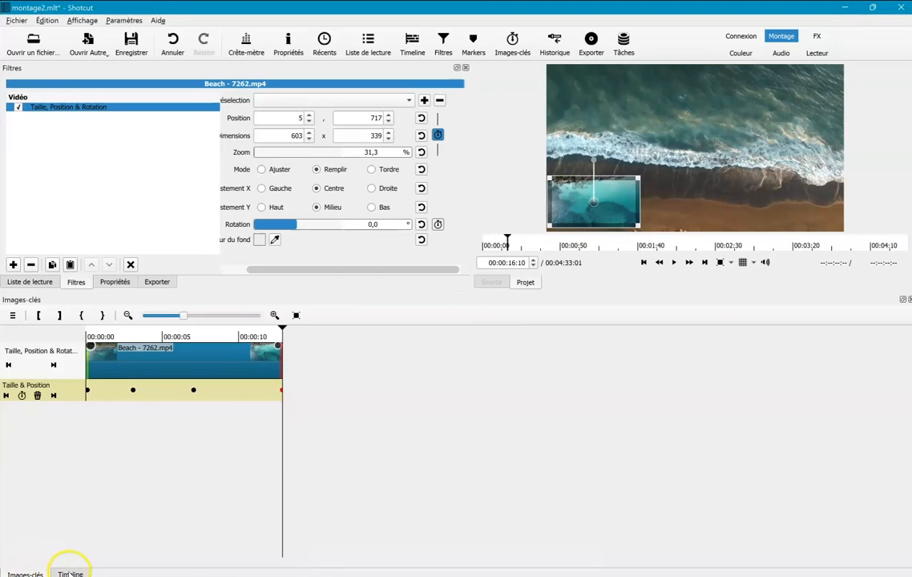
# Step: Play the montage from about 00:00:01:14, before the beach clip starts, to review the inset's keyframed movement
pyautogui.click(70, 573)
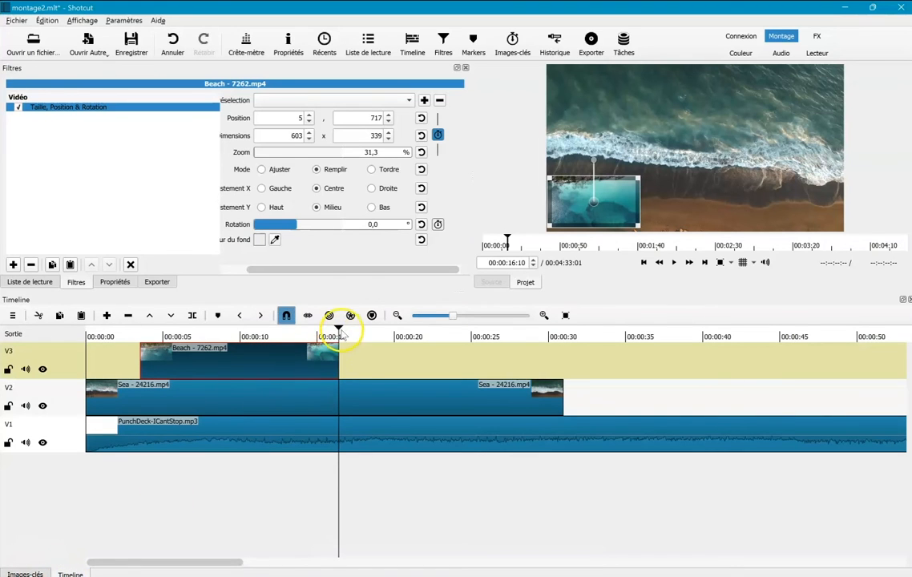
pyautogui.moveTo(339, 328); pyautogui.dragTo(110, 332)
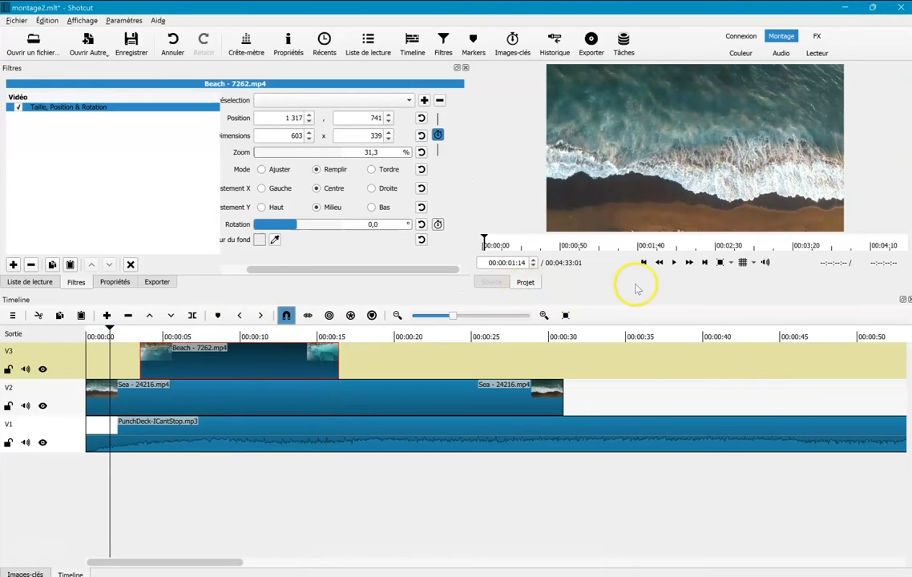
pyautogui.click(673, 262)
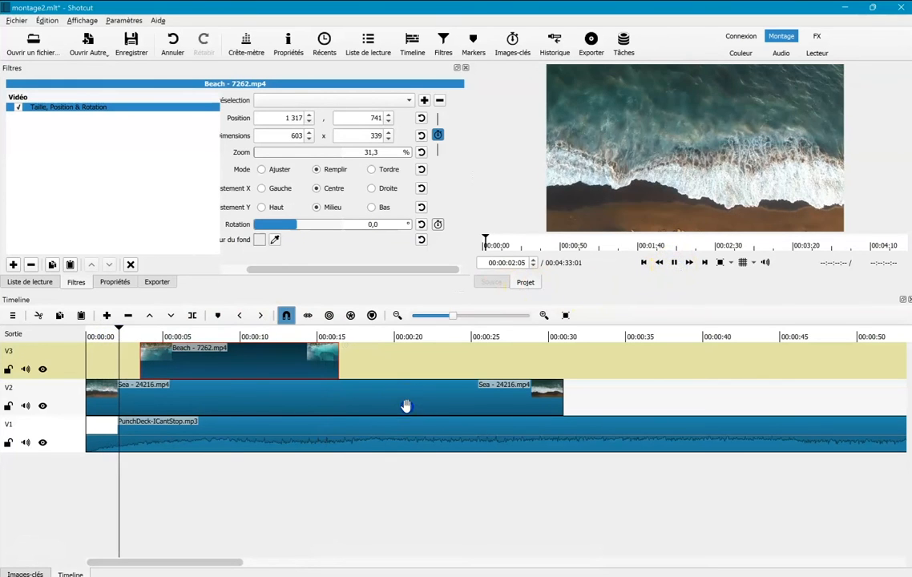
pyautogui.click(366, 521)
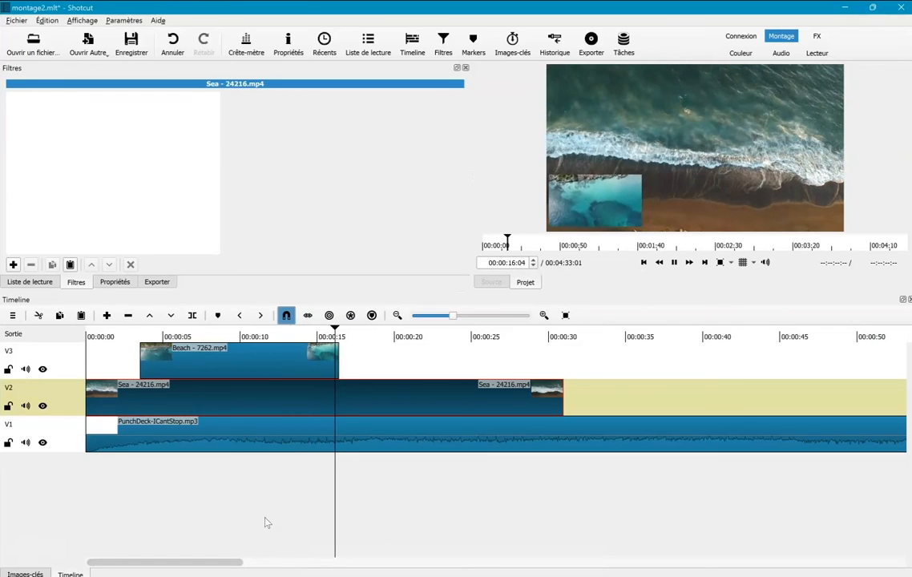
pyautogui.click(673, 262)
# Step: Add a fade-in of about 22 frames at the beach clip's start on V3, preview it, and add a short fade-out at the clip's end
pyautogui.moveTo(467, 330); pyautogui.dragTo(138, 334)
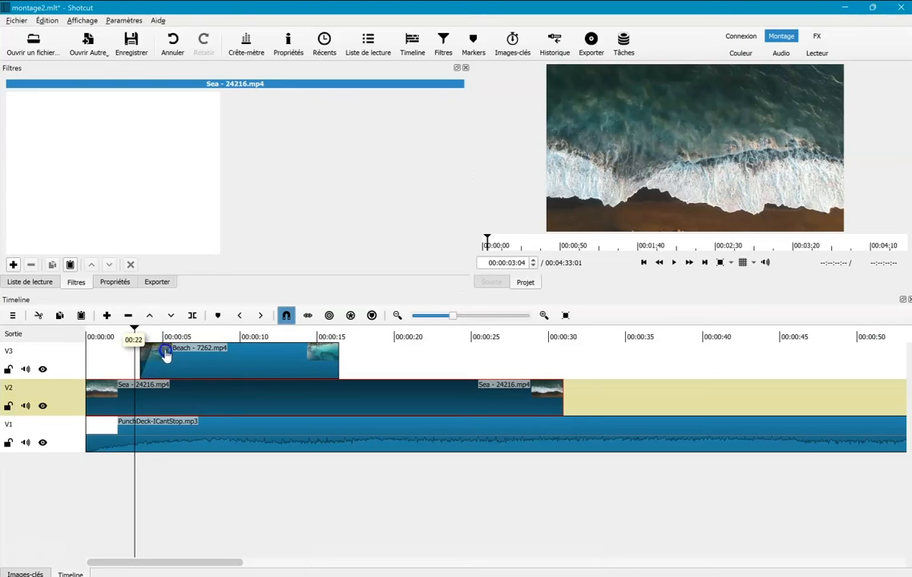
pyautogui.click(137, 331)
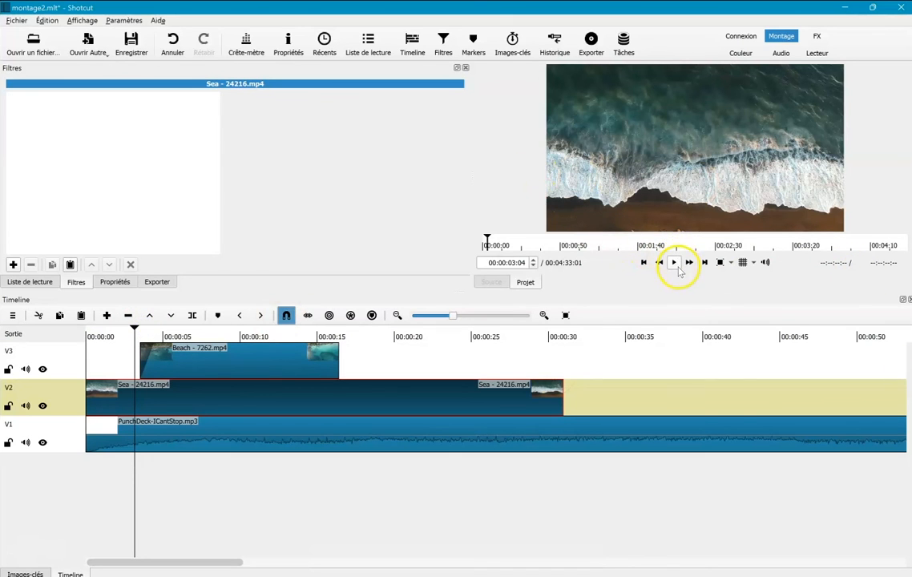
pyautogui.click(676, 264)
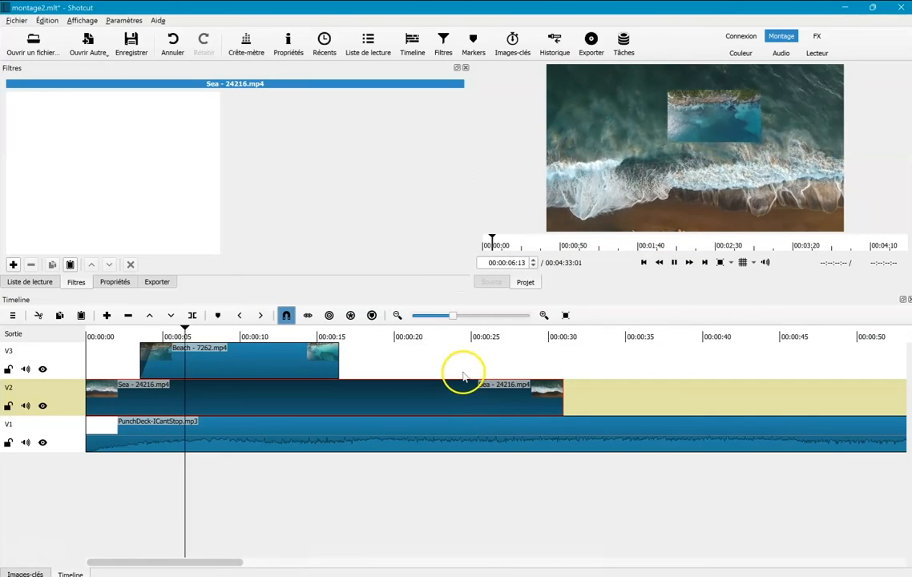
pyautogui.moveTo(334, 348); pyautogui.dragTo(312, 350)
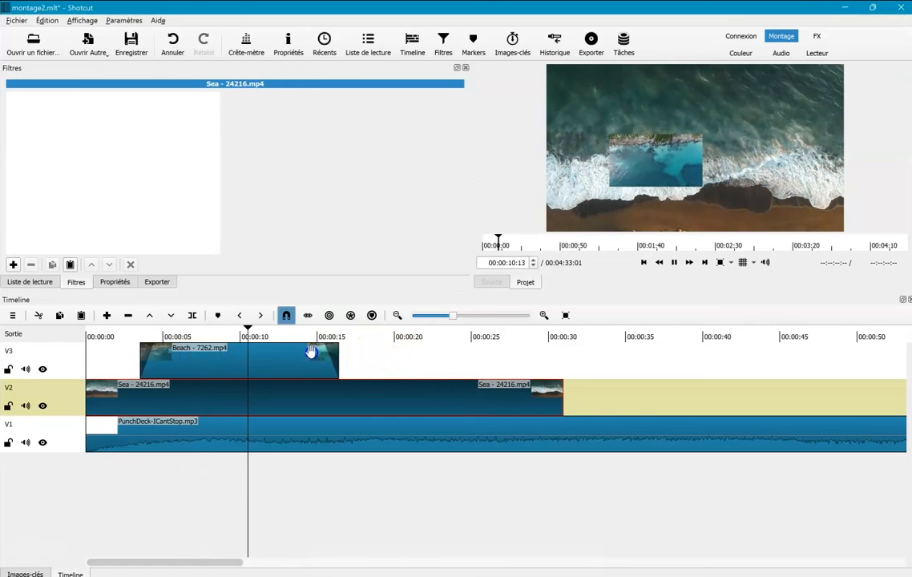